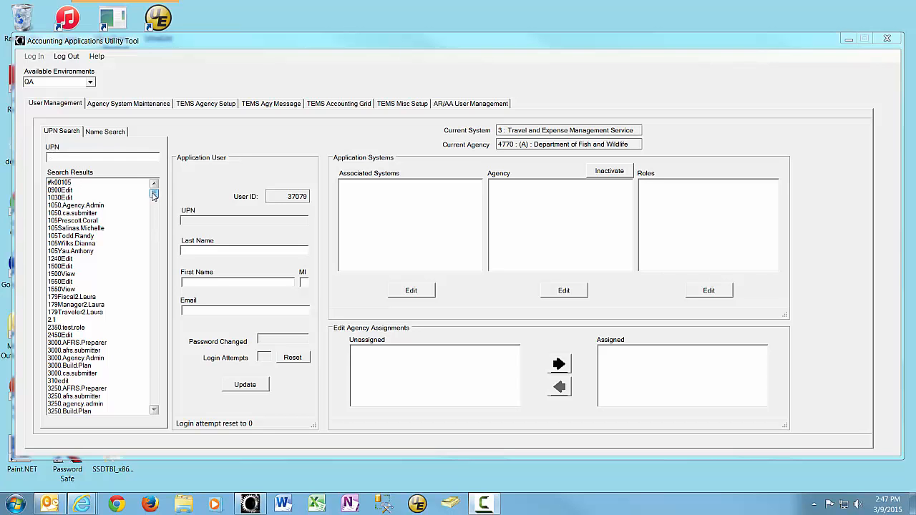
Search the user list by UPN using a last name, then clear the search text.
mouse_move(154, 194)
left_mouse_down()
mouse_move(154, 248)
mouse_move(155, 193)
left_mouse_up()
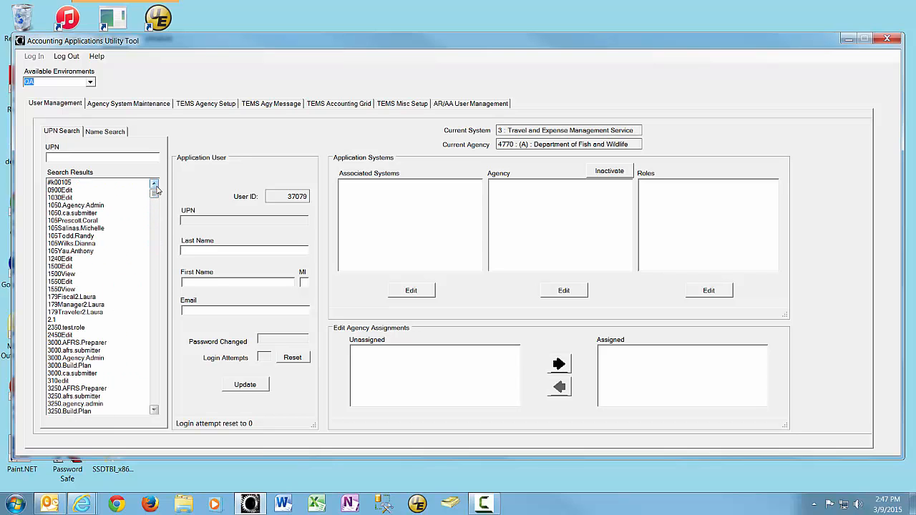
left_click(54, 156)
type("cl")
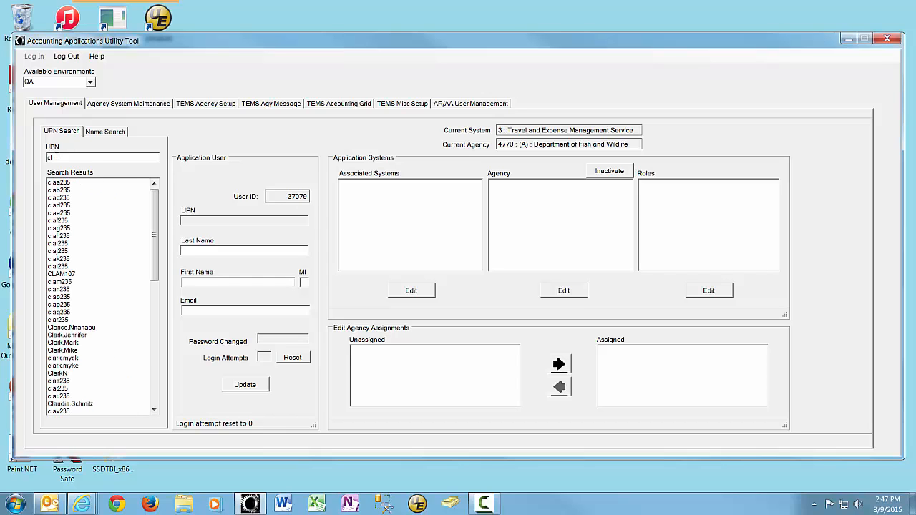
type("ark")
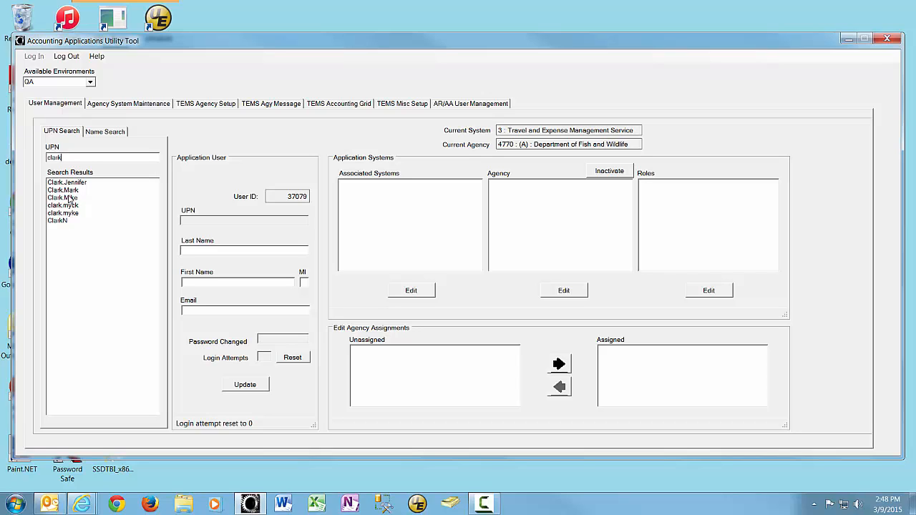
double_click(54, 158)
key("BackSpace")
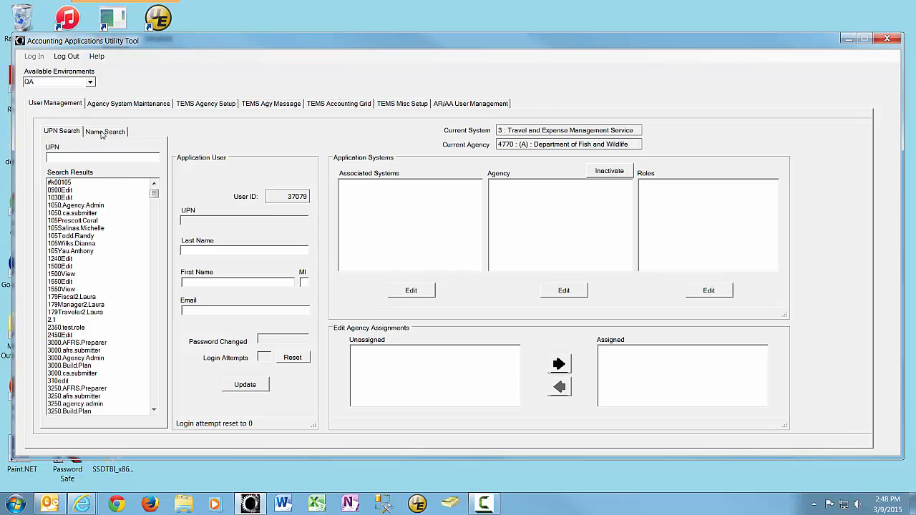
Search for a user by name with the full last name and the first two letters of the first name.
left_click(103, 131)
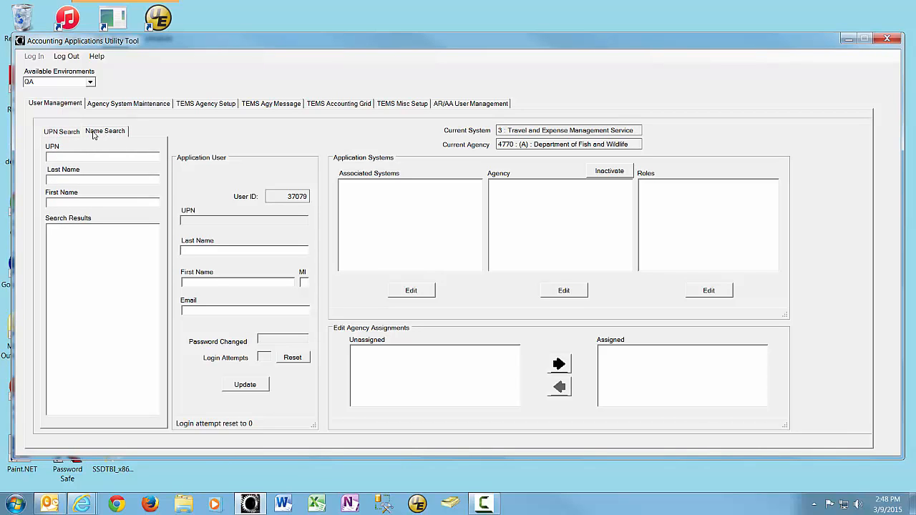
left_click(53, 178)
type("clark")
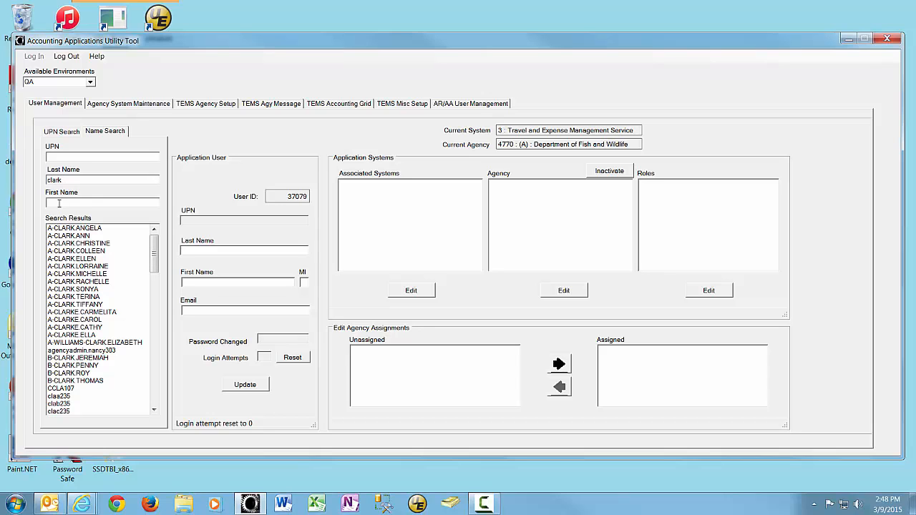
type("m")
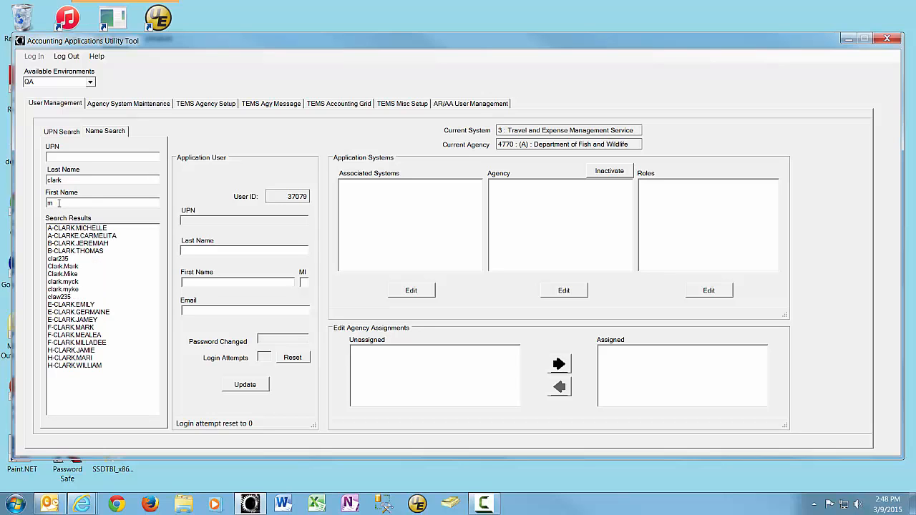
type("i")
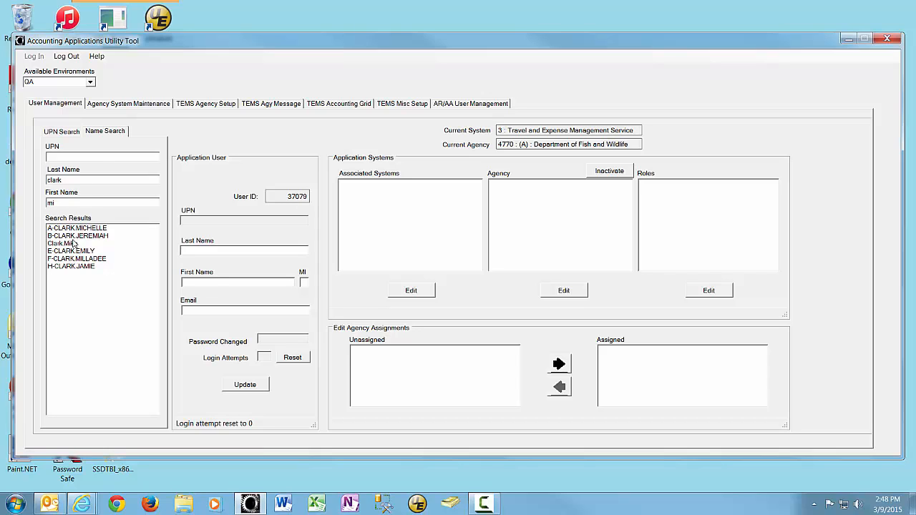
Search by UPN with another last name and load the second matching user's record.
left_click(59, 132)
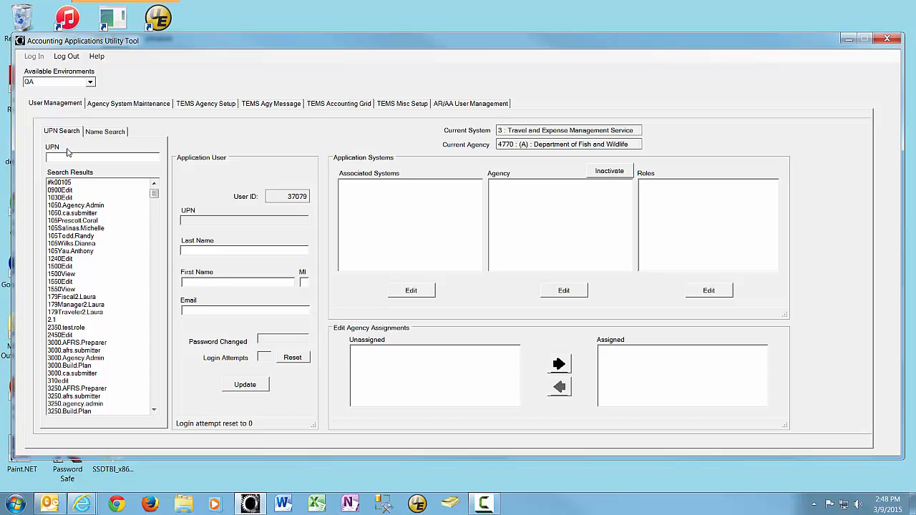
left_click(99, 135)
left_click(56, 135)
type("smith")
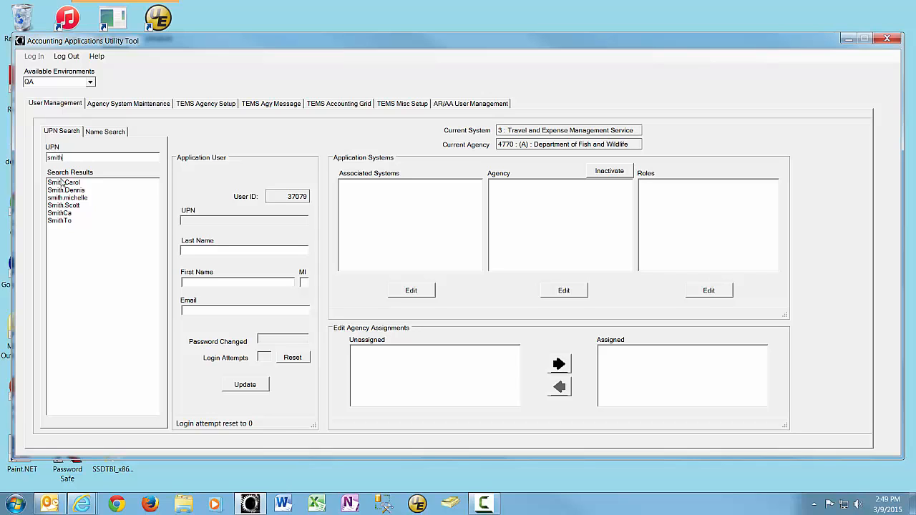
left_click(64, 190)
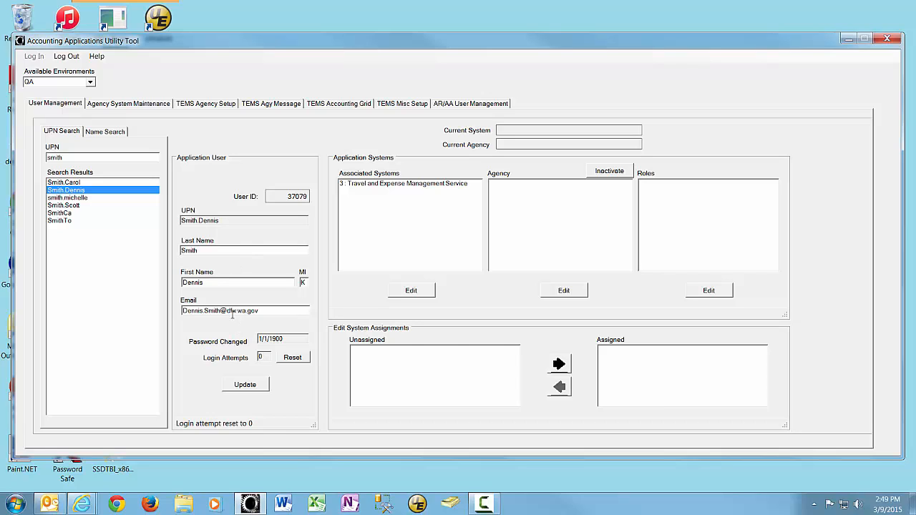
Check the user's email domain and display their roles for 4770 Department of Fish and Wildlife in Travel and Expense Management Service.
left_click_drag(226, 310, 262, 309)
left_click(232, 309)
left_click(360, 186)
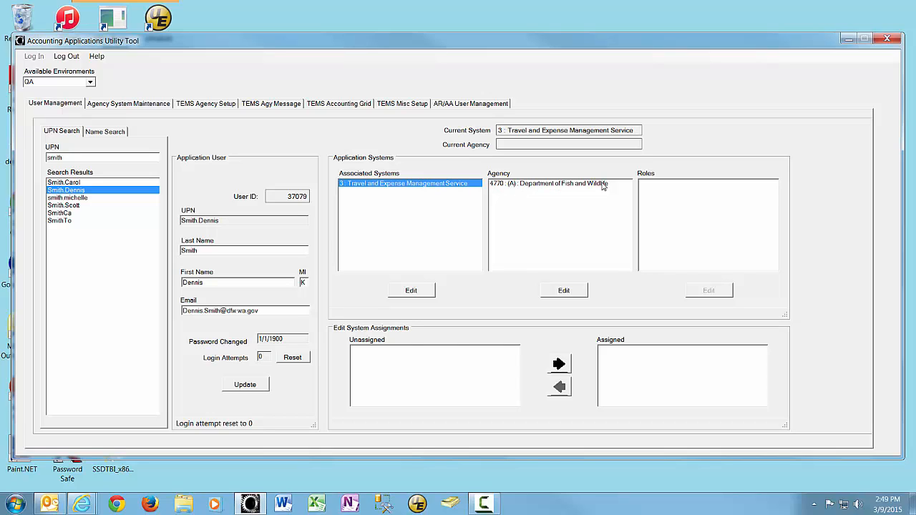
left_click(551, 184)
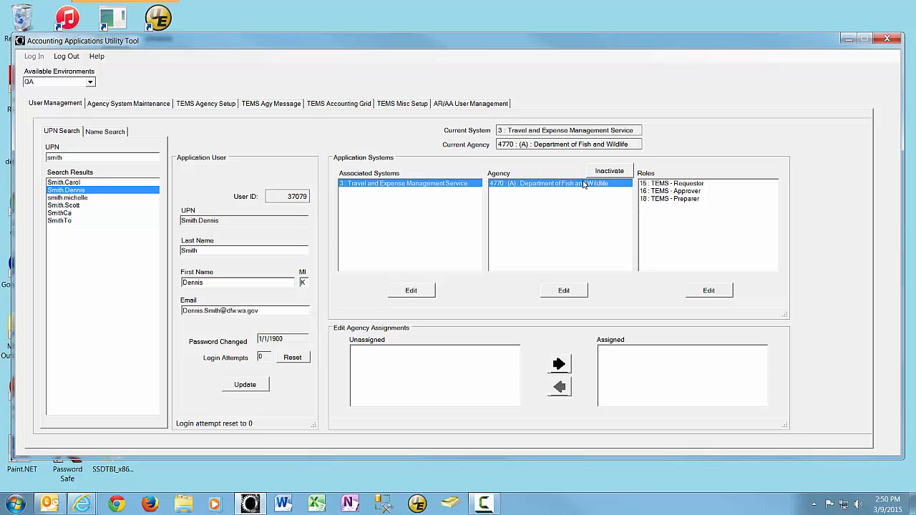
Assign the agency 2250 : Washington State Patrol to the user in the Travel and Expense Management Service system.
left_click(565, 291)
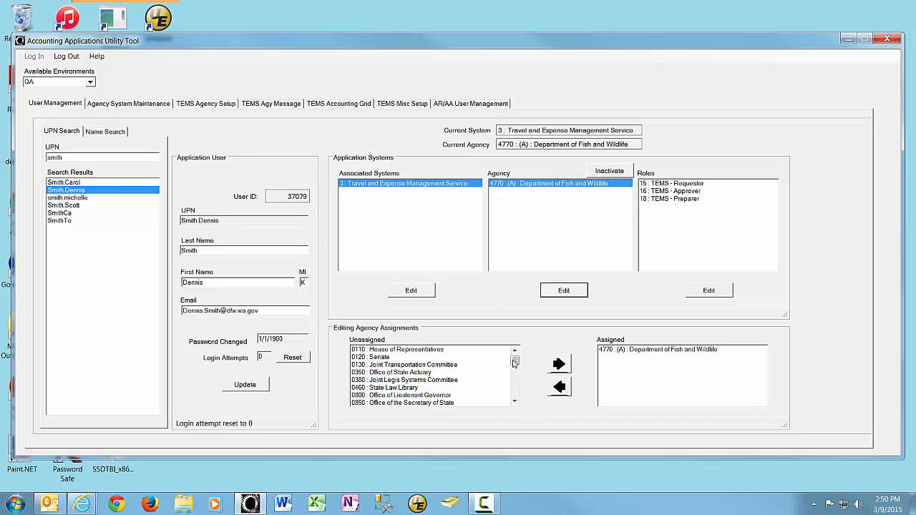
mouse_move(515, 361)
left_mouse_down()
mouse_move(516, 397)
mouse_move(514, 360)
left_mouse_up()
left_click_drag(514, 359, 515, 383)
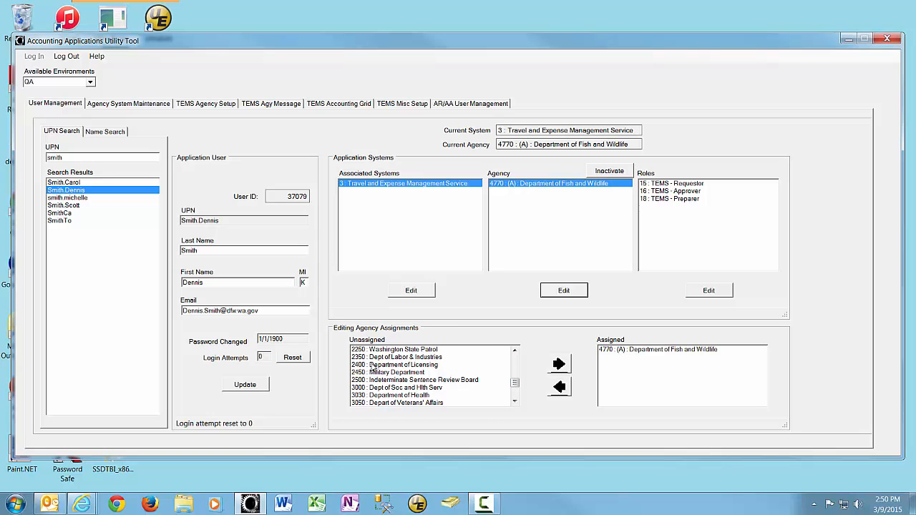
left_click(373, 350)
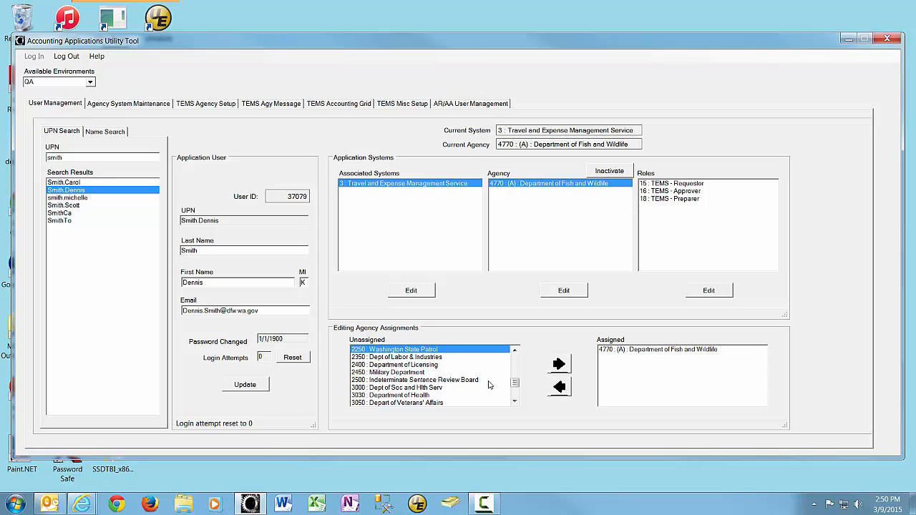
left_click(559, 364)
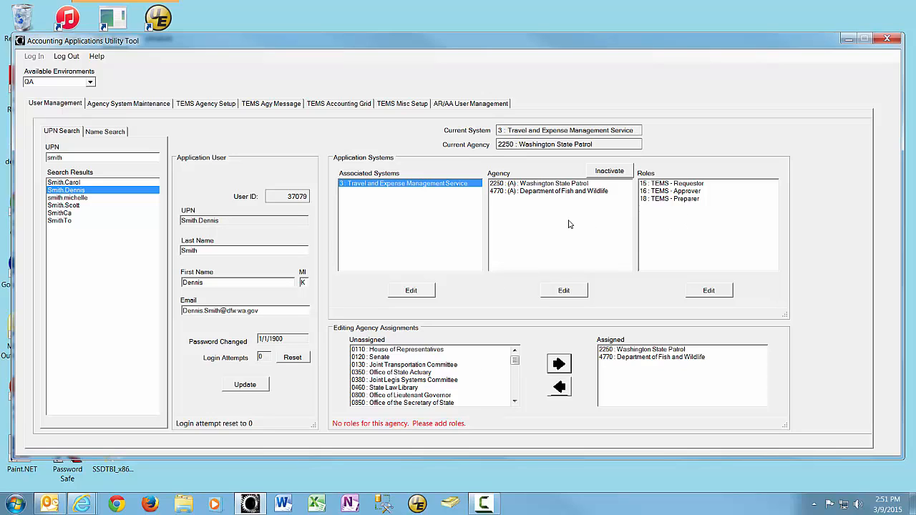
Assign the TEMS - Requestor and TEMS - Approver roles to the user for the Washington State Patrol agency.
left_click(520, 185)
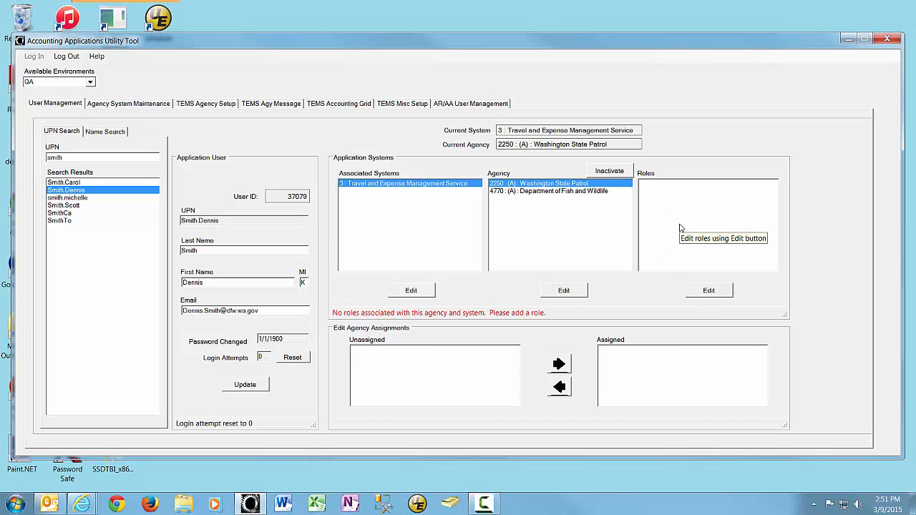
left_click(708, 290)
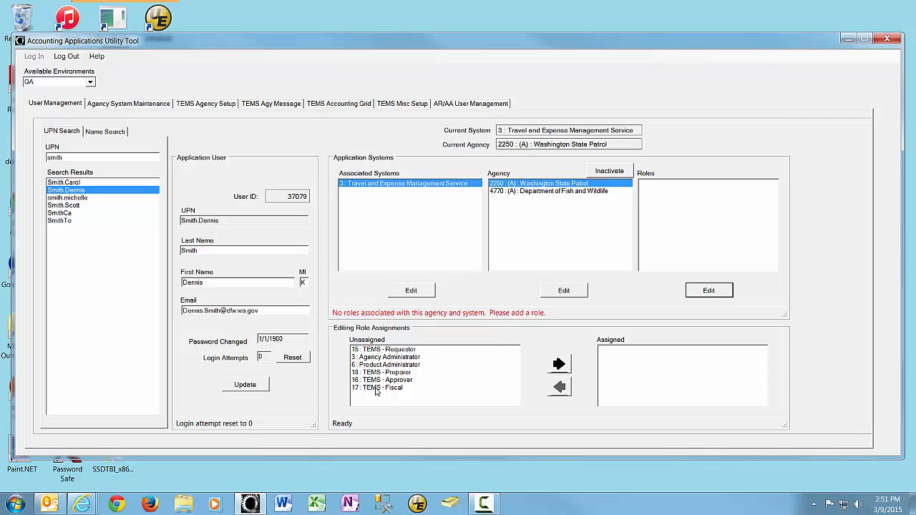
left_click(378, 350)
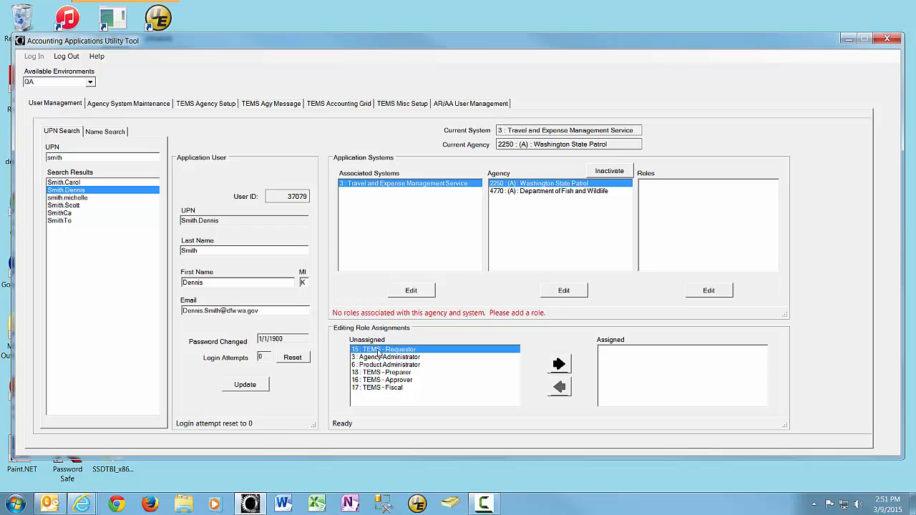
left_click(558, 365)
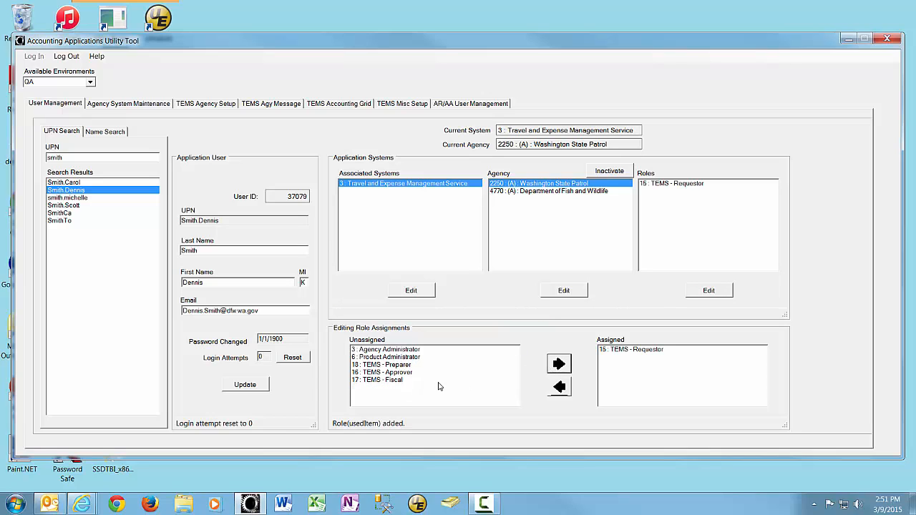
left_click(384, 373)
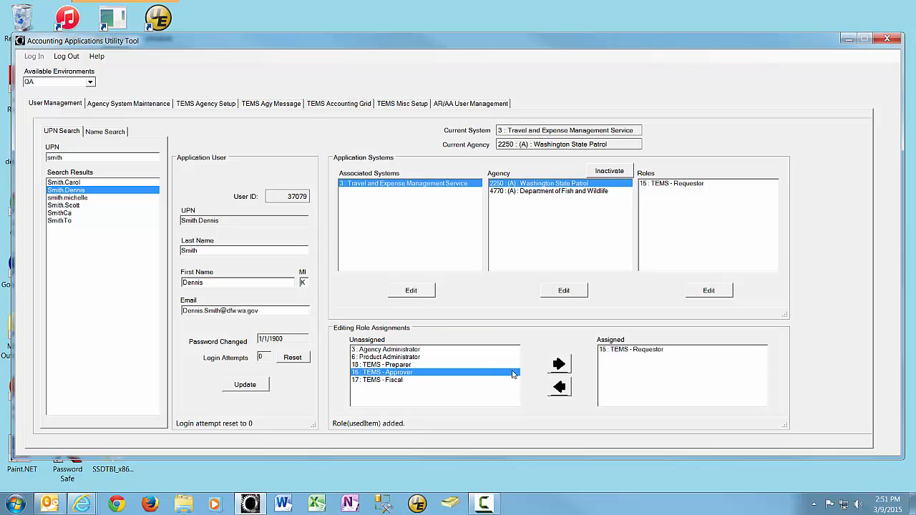
left_click(557, 367)
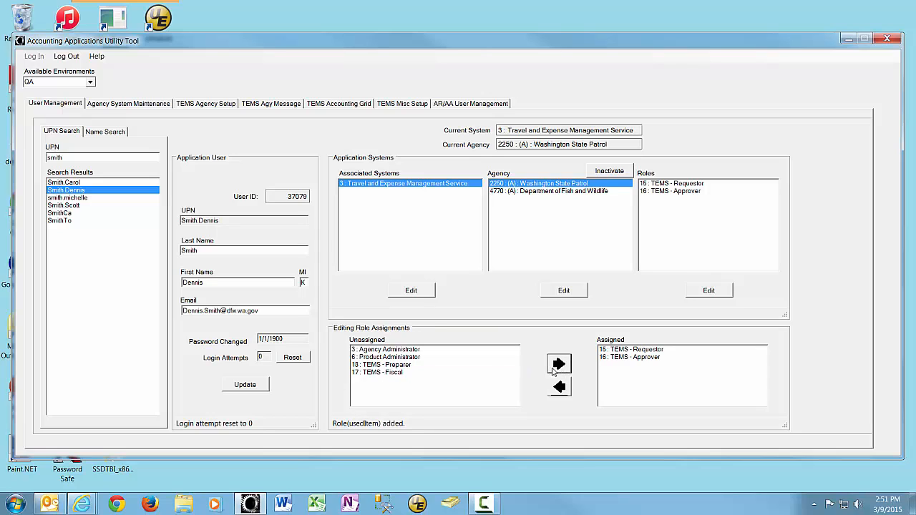
Add the TEMS - Fiscal role to the user's Washington State Patrol assignment and remove it again.
left_click(381, 373)
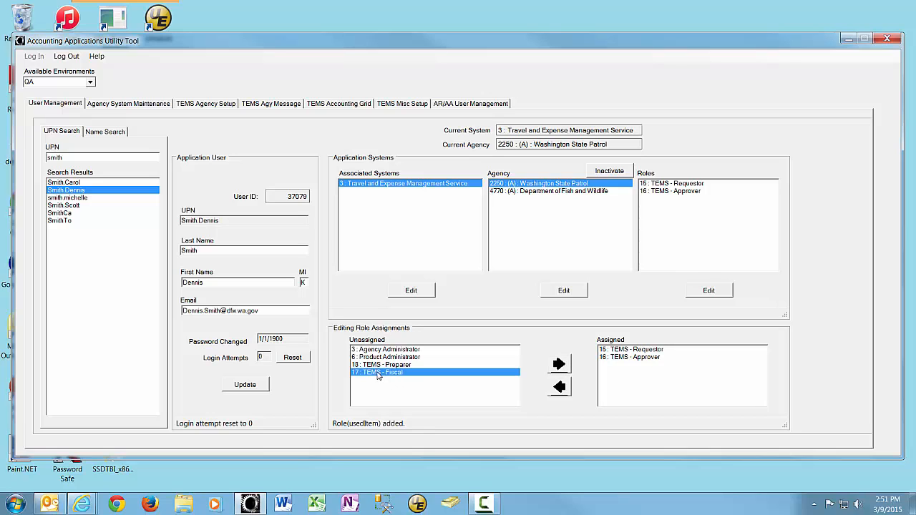
left_click(559, 364)
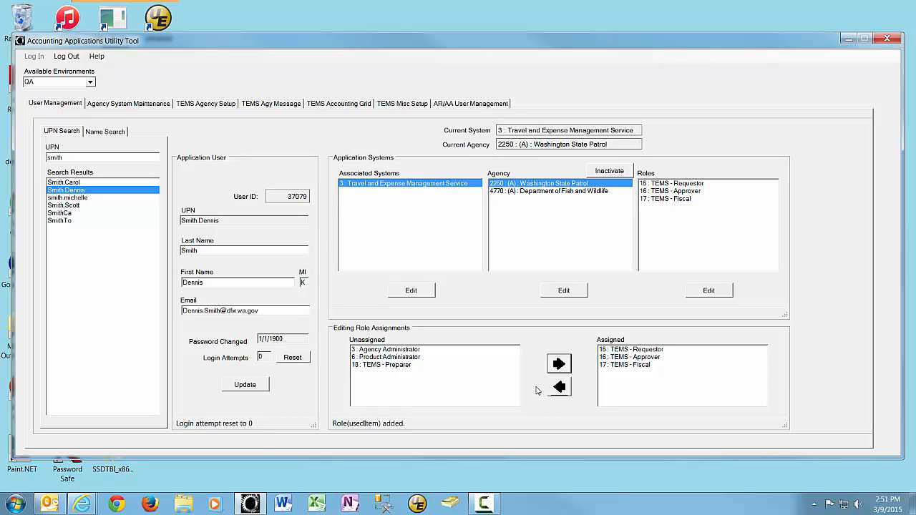
left_click(620, 364)
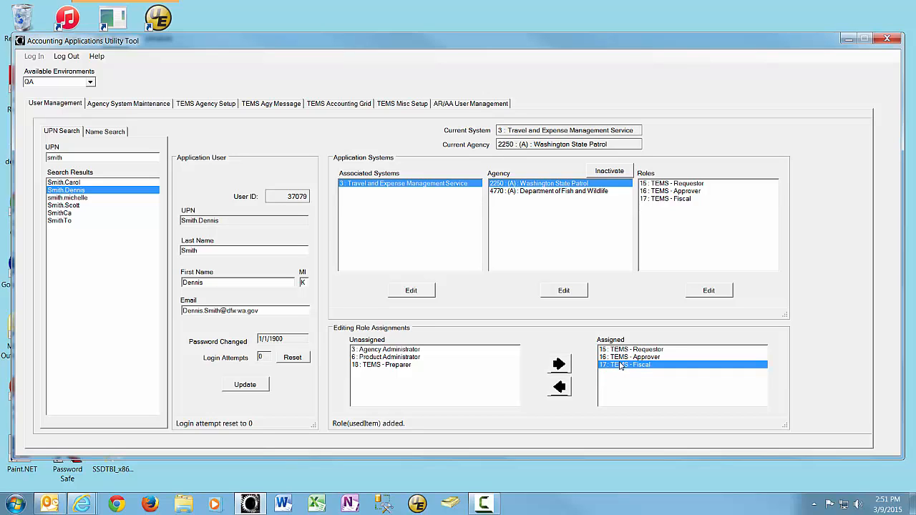
left_click(560, 387)
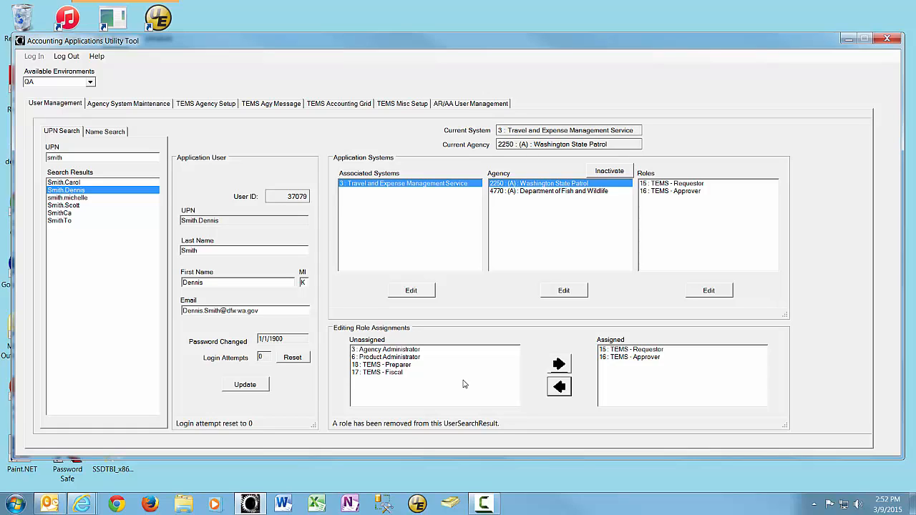
Inactivate the user's 4770 Department of Fish and Wildlife agency and compare its roles with those for Washington State Patrol.
left_click(511, 196)
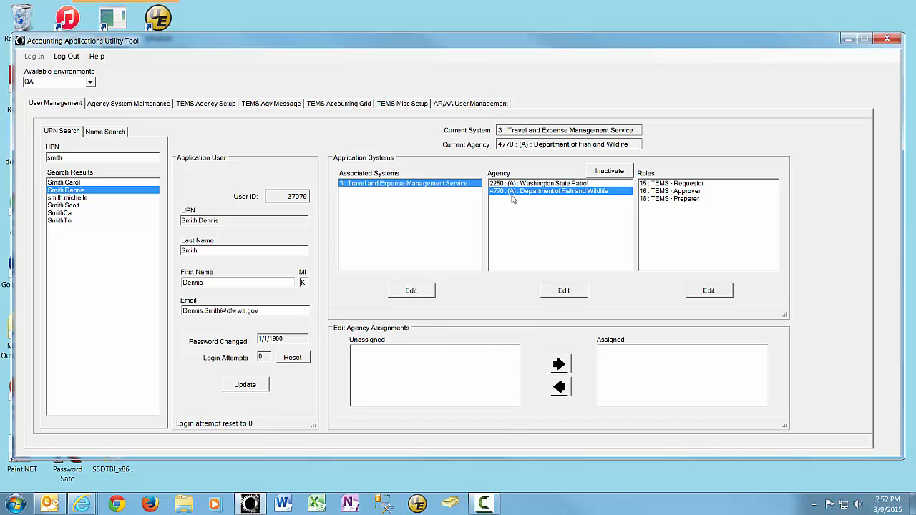
left_click(610, 172)
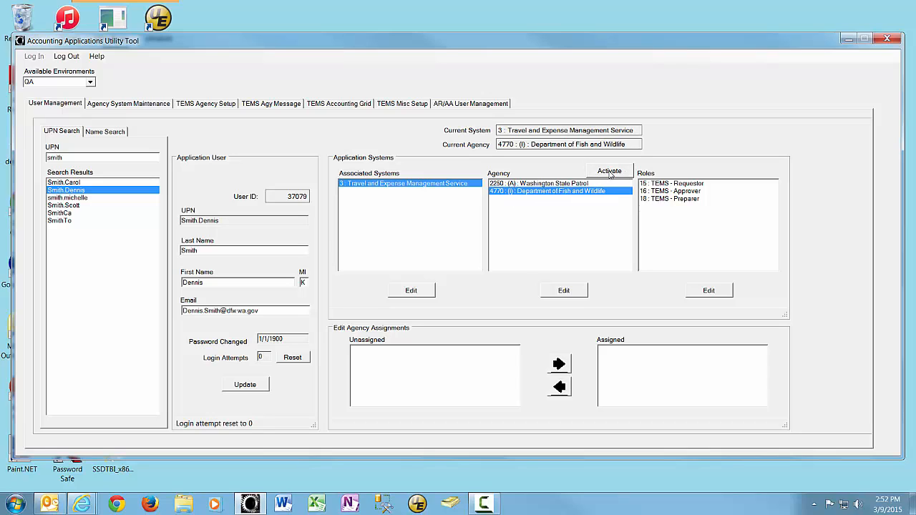
left_click(518, 185)
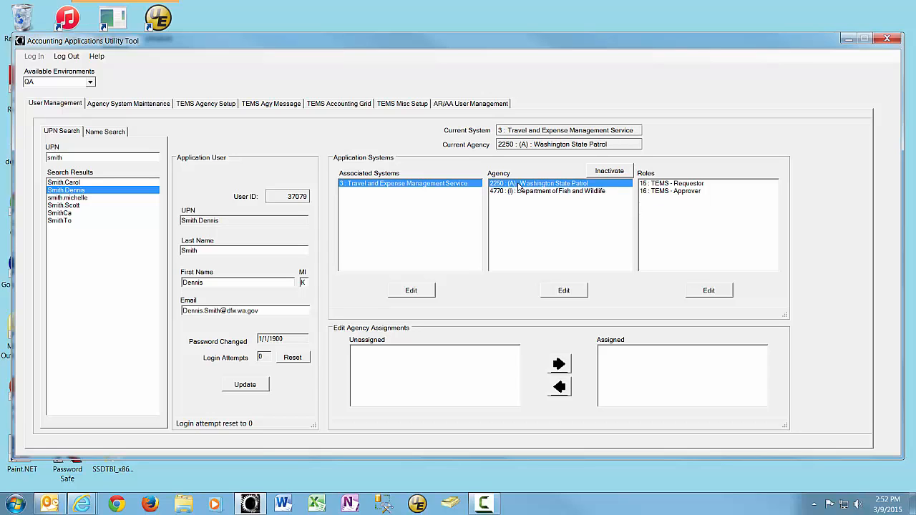
left_click(519, 190)
left_click(520, 184)
Open the user's agency assignments for editing and select the assigned 4770 Department of Fish and Wildlife.
left_click(527, 192)
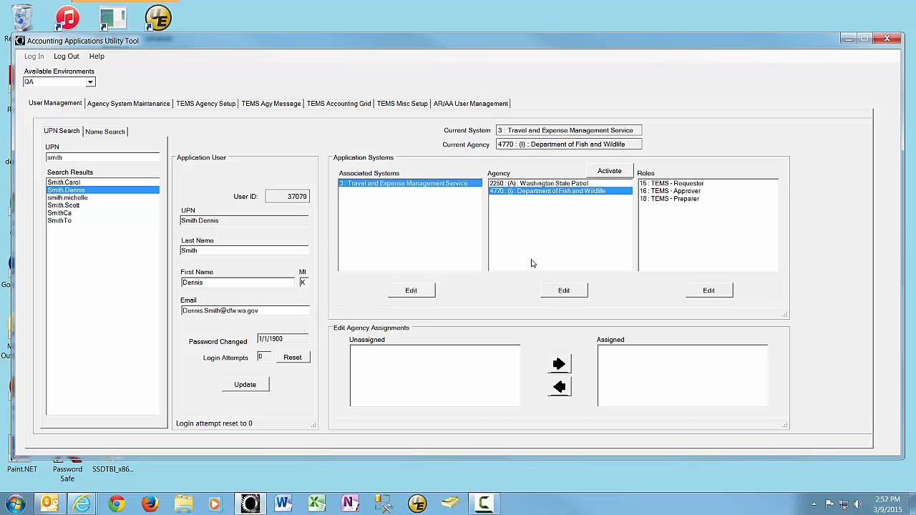
left_click(564, 291)
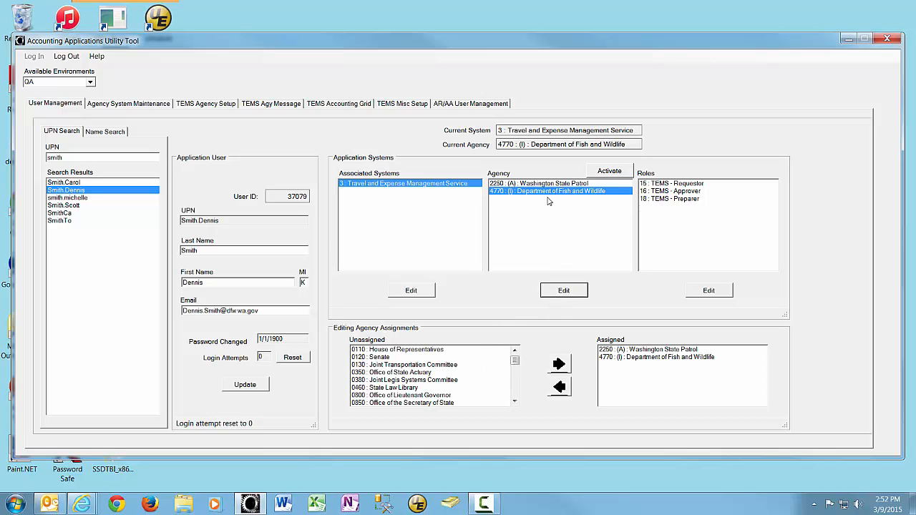
left_click(626, 358)
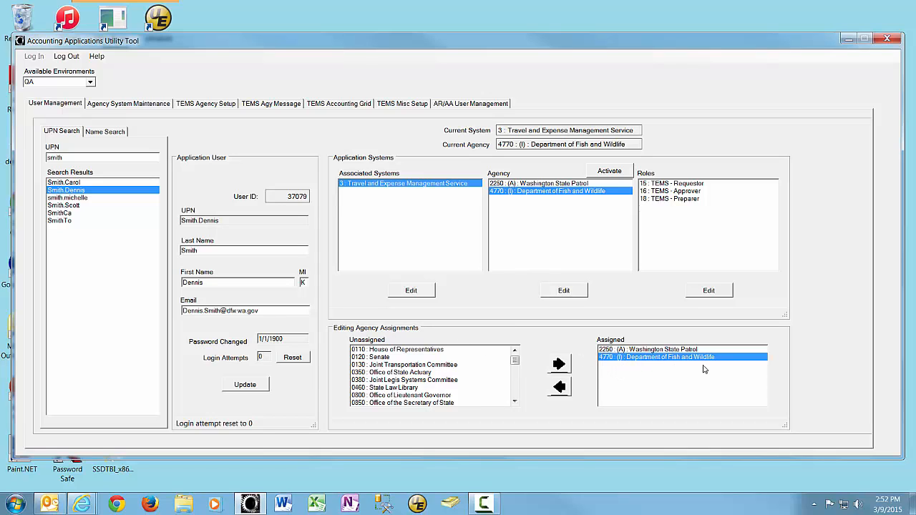